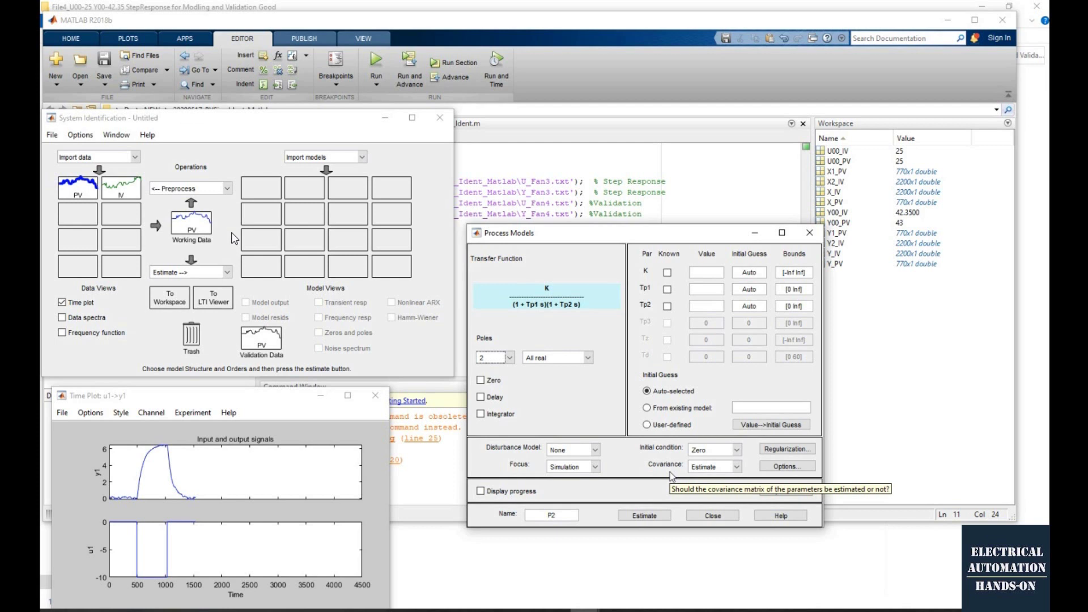
# Run the data script and start a time-domain import with the dataset named PV.
pyautogui.press('F5')
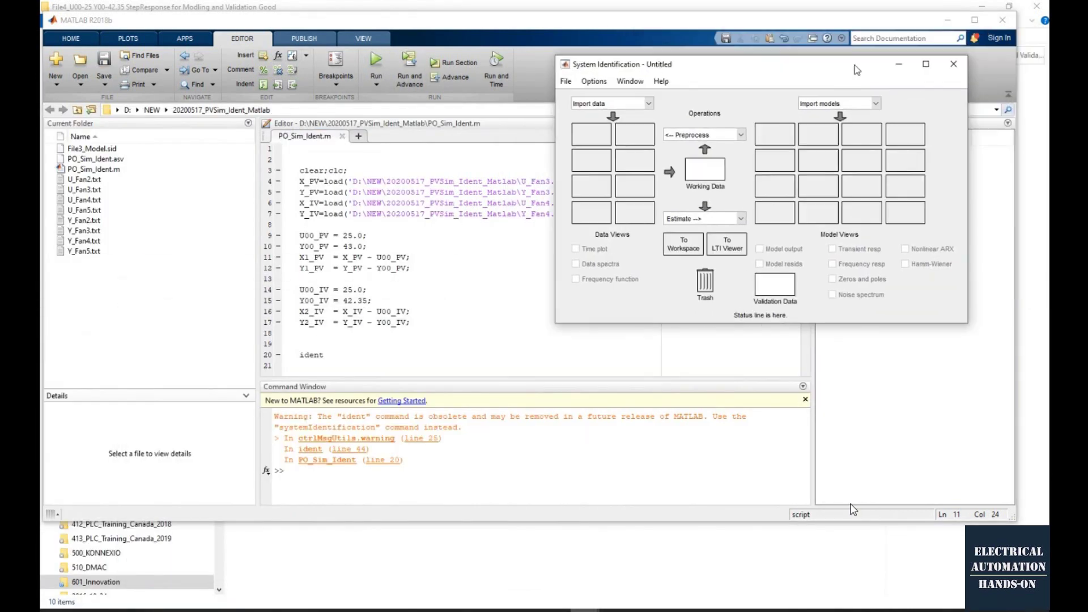
pyautogui.click(613, 108)
pyautogui.click(615, 132)
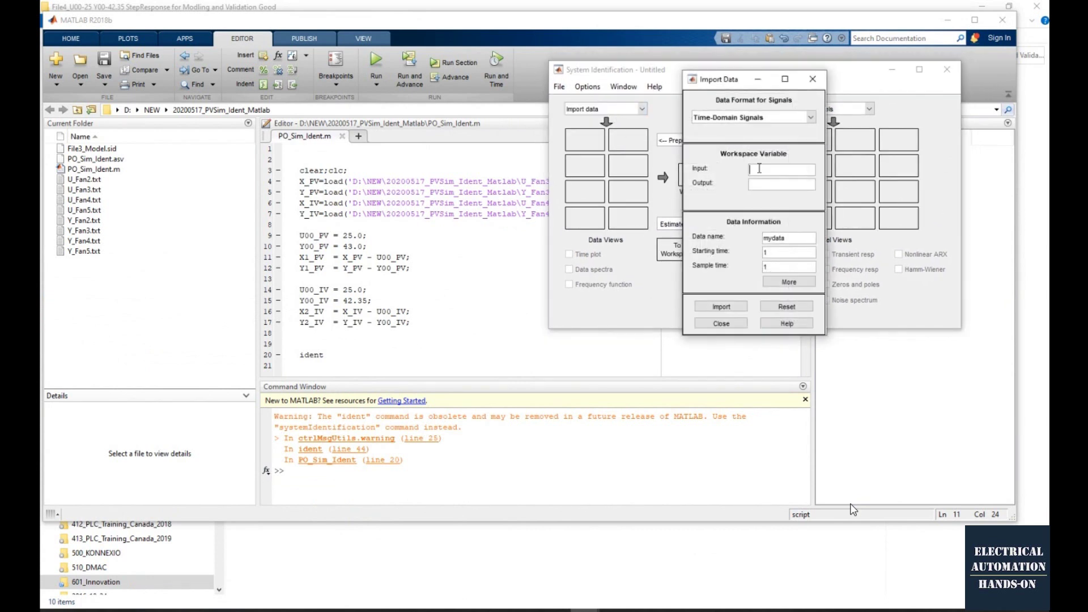
pyautogui.click(776, 240)
pyautogui.doubleClick(782, 238)
pyautogui.write('PV')
# Import input X1_PV and output Y1_PV with sample time 2 as dataset PV.
pyautogui.click(766, 170)
pyautogui.write('X1_PV')
pyautogui.click(766, 184)
pyautogui.write('Y1_')
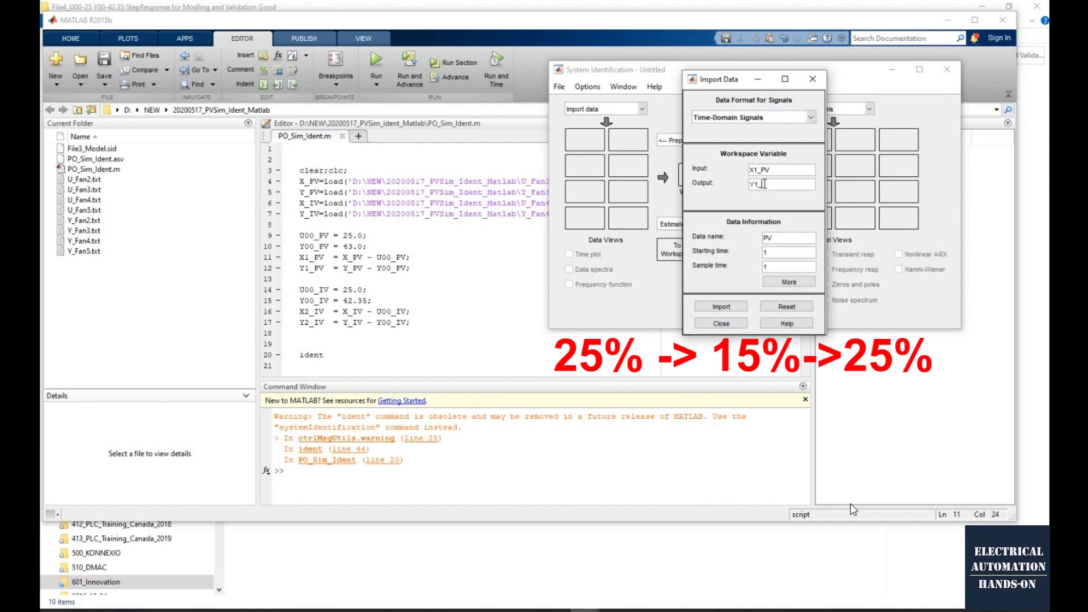
pyautogui.write('PV')
pyautogui.doubleClick(778, 266)
pyautogui.write('2')
pyautogui.click(730, 307)
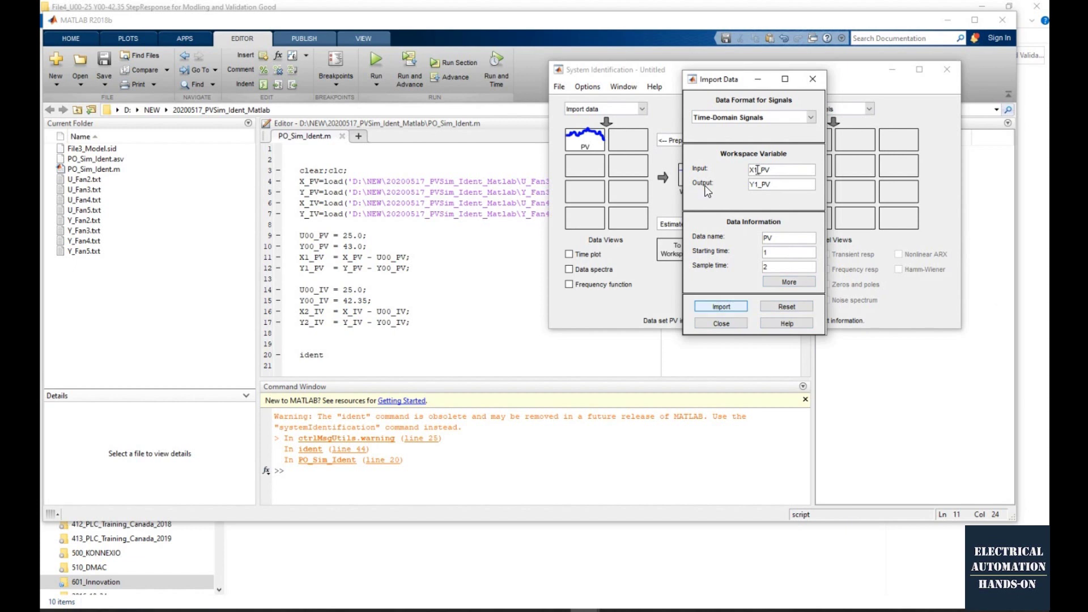
# Import X2_IV and Y2_IV as the second dataset IV, then close the import dialog.
pyautogui.click(757, 169)
pyautogui.press('BackSpace')
pyautogui.write('2')
pyautogui.moveTo(764, 169)
pyautogui.mouseDown()
pyautogui.moveTo(754, 184)
pyautogui.moveTo(766, 185)
pyautogui.mouseUp()
pyautogui.write('I')
pyautogui.write('2')
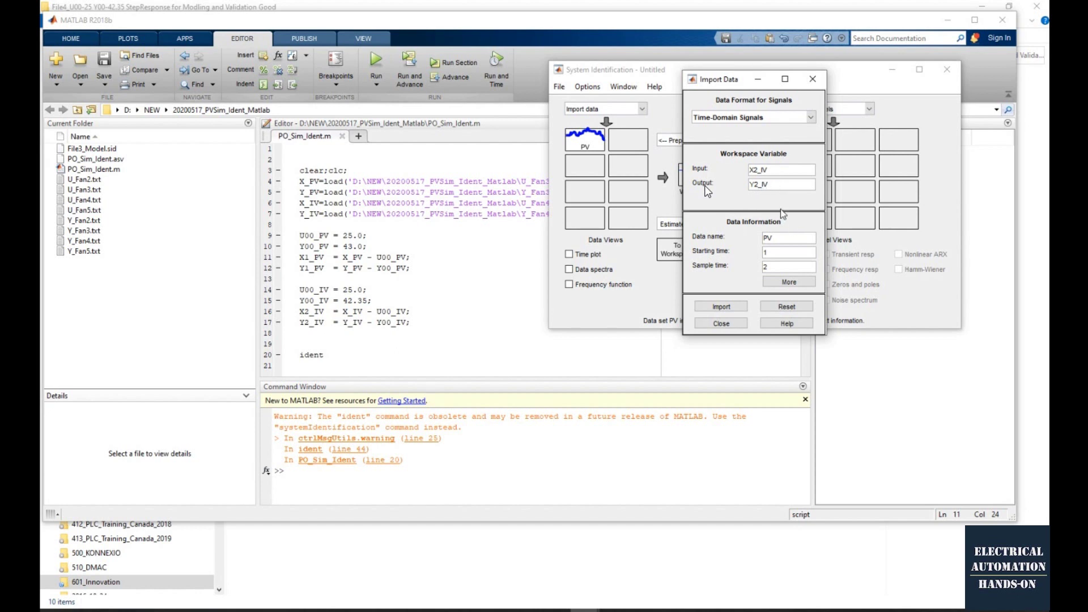
pyautogui.moveTo(767, 239); pyautogui.dragTo(762, 239)
pyautogui.write('I')
pyautogui.click(719, 308)
pyautogui.click(719, 308)
# Show the signals' time plot and bring up the Process Models estimation dialog.
pyautogui.click(729, 326)
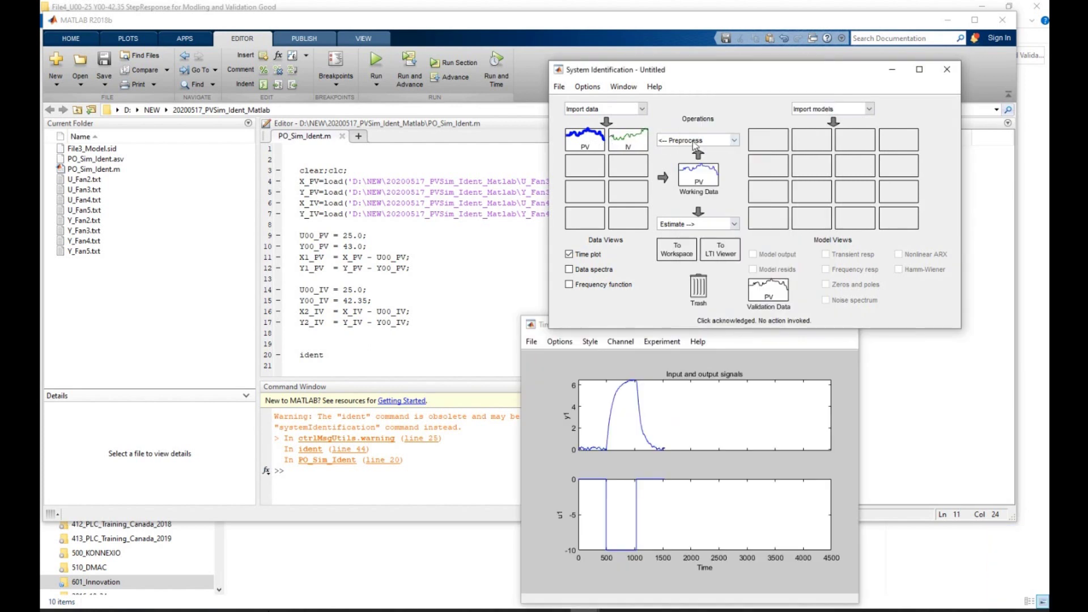
pyautogui.click(693, 225)
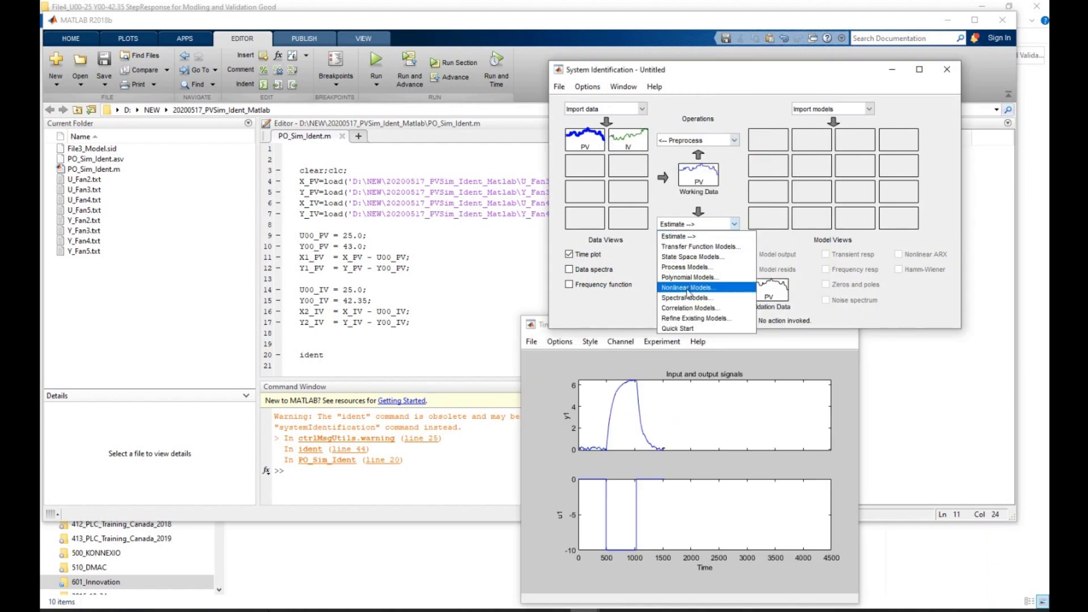
pyautogui.click(688, 269)
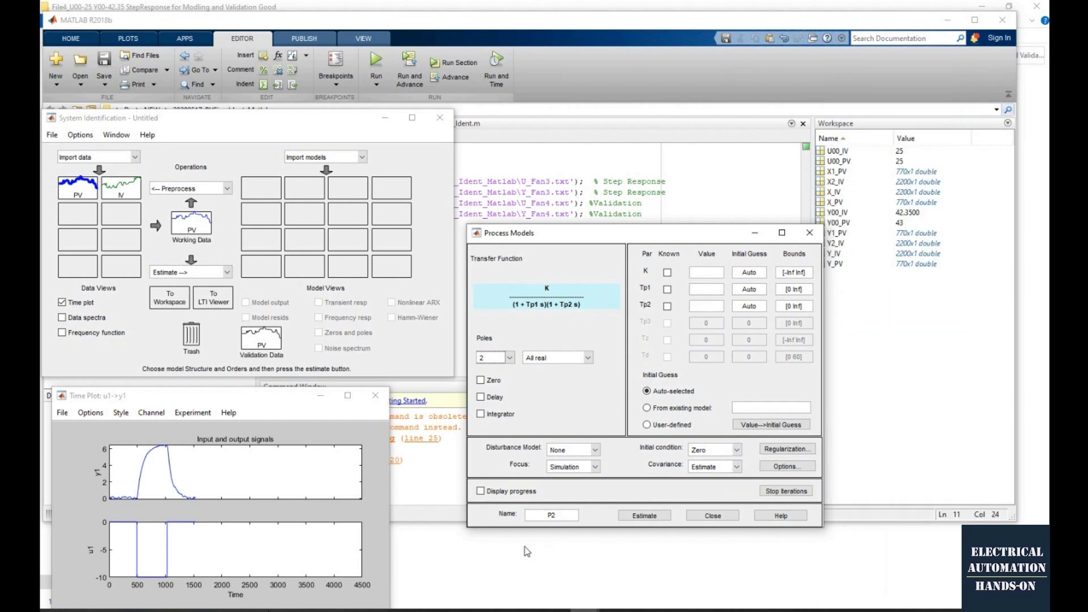
# Estimate P2 with progress displayed, reaching a 95.15% fit, and plot its model output.
pyautogui.click(481, 491)
pyautogui.moveTo(646, 233); pyautogui.dragTo(644, 50)
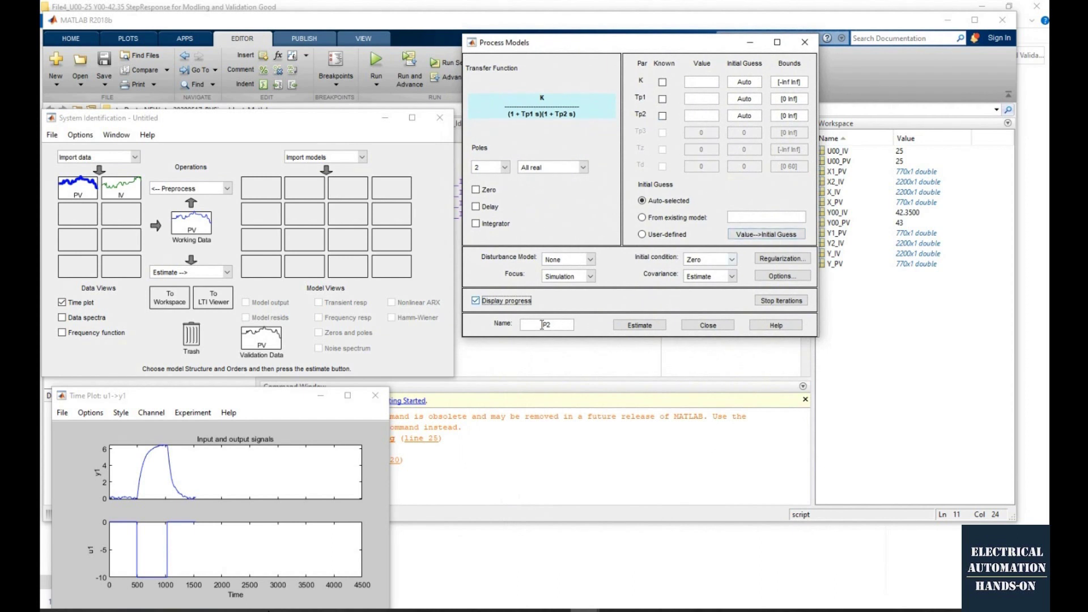
pyautogui.click(639, 328)
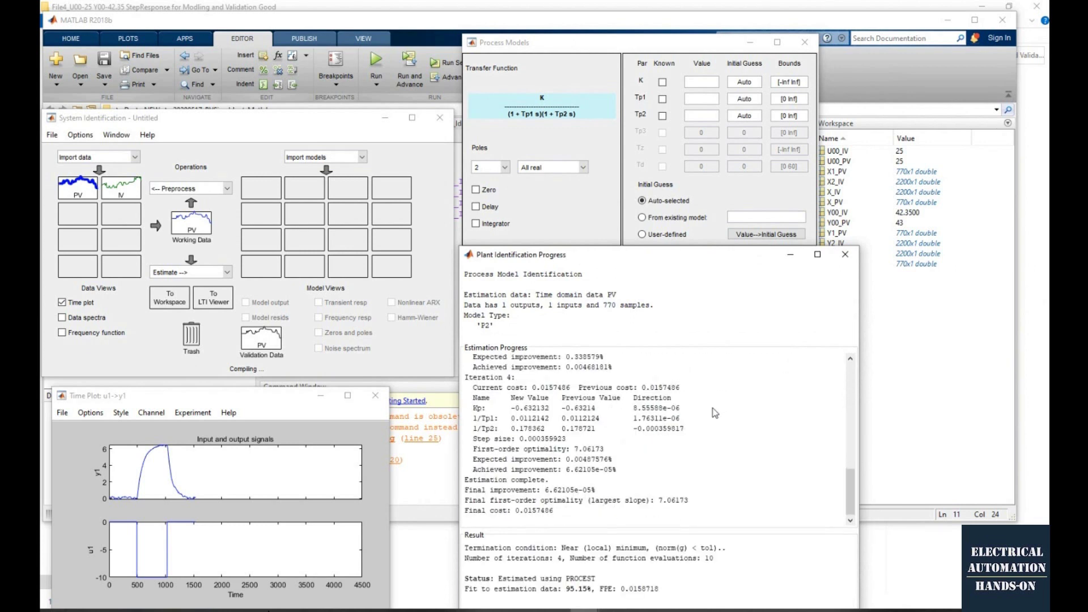
pyautogui.moveTo(565, 589); pyautogui.dragTo(595, 589)
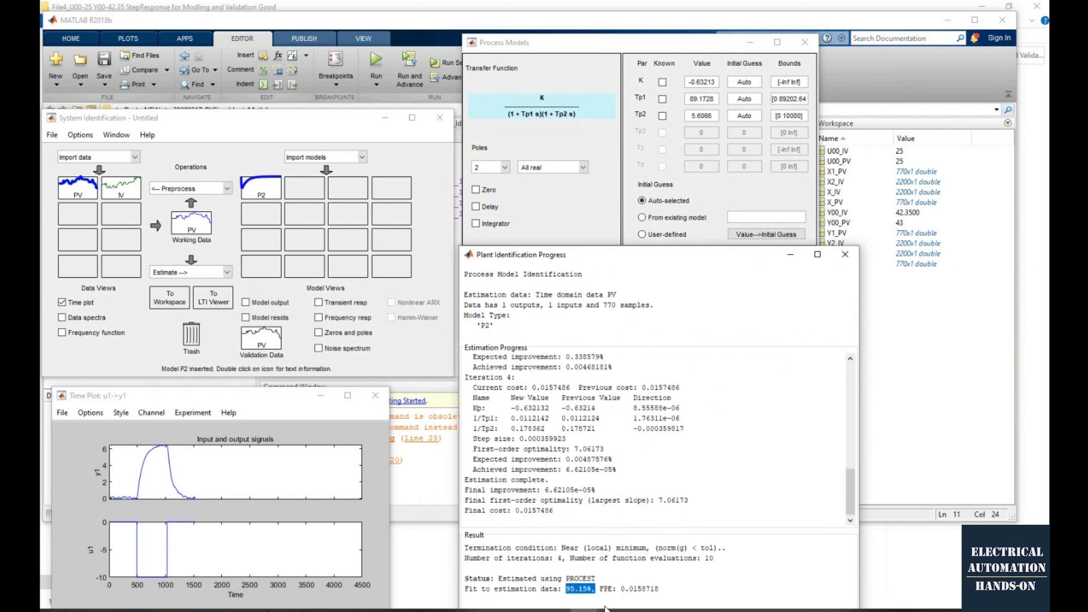
pyautogui.click(751, 194)
pyautogui.click(246, 302)
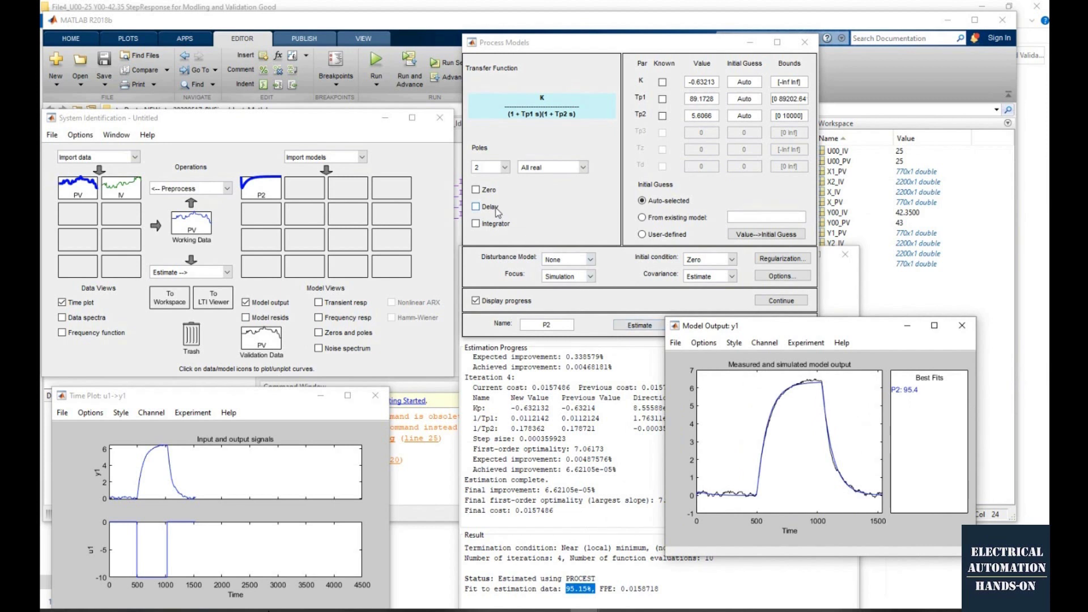
# Estimate a one-pole model P1 and a one-pole-plus-zero model P1Z.
pyautogui.click(504, 168)
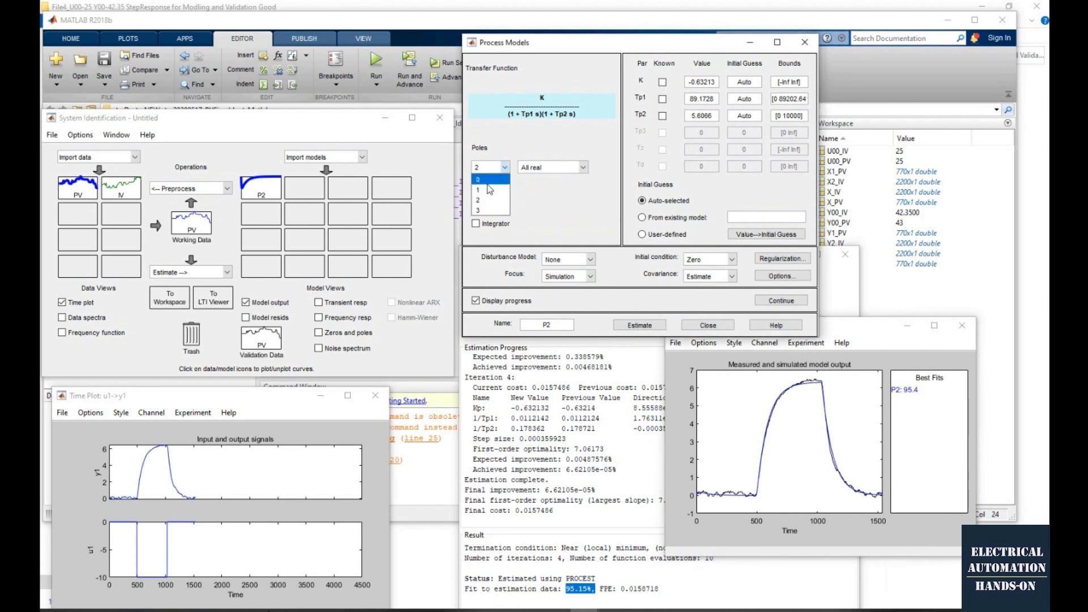
pyautogui.click(498, 186)
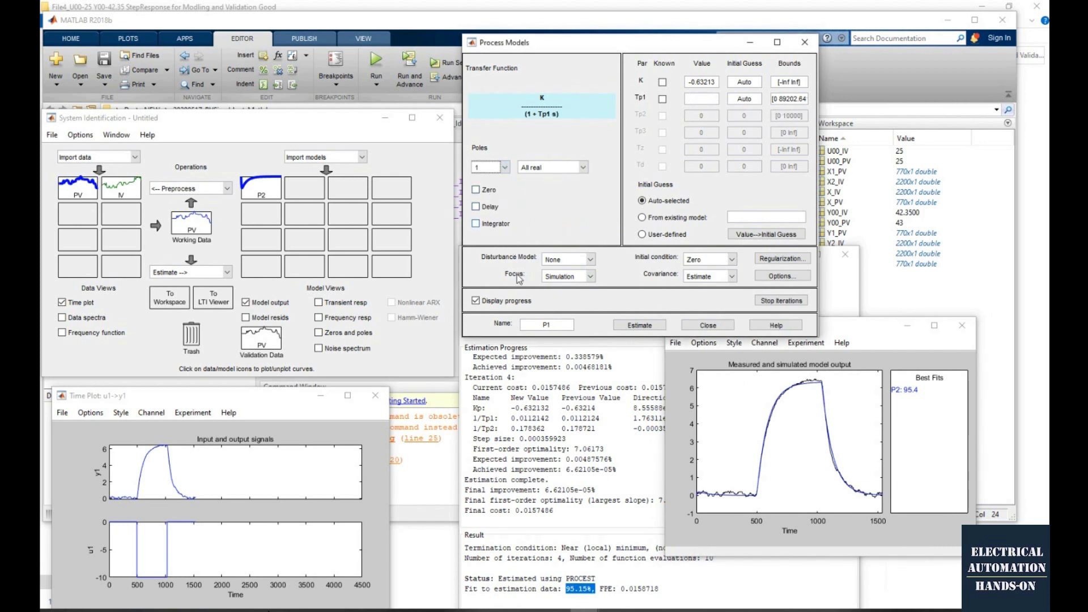
pyautogui.click(658, 327)
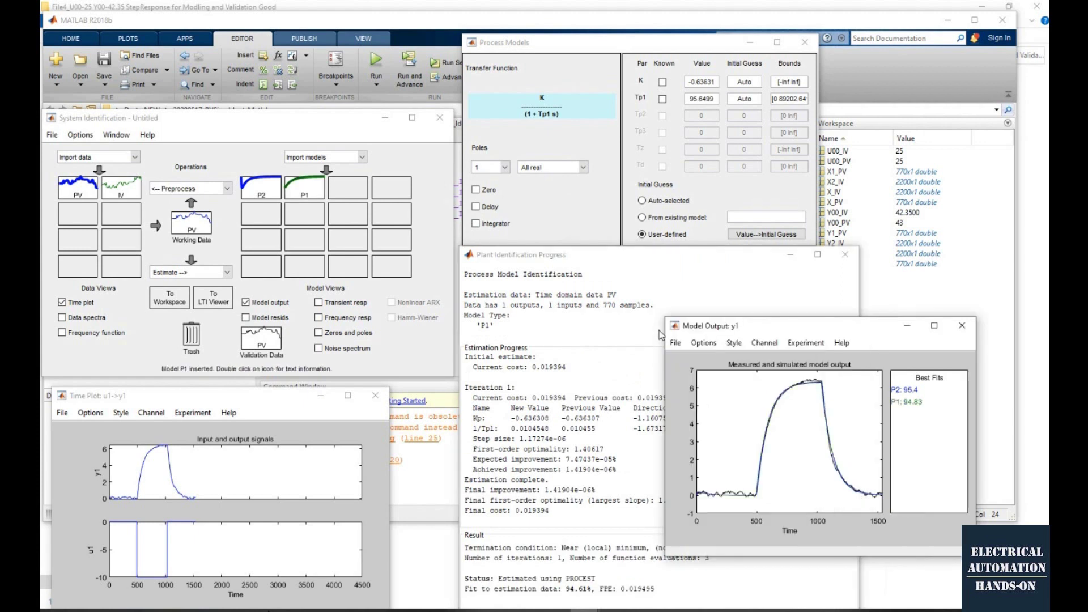
pyautogui.click(577, 203)
pyautogui.click(476, 189)
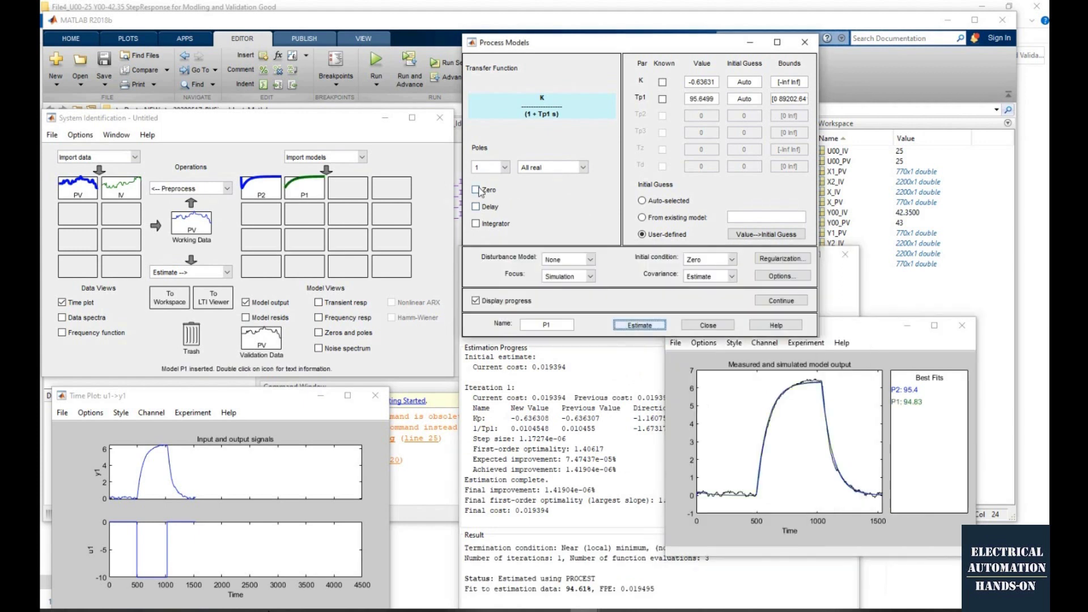
pyautogui.click(639, 325)
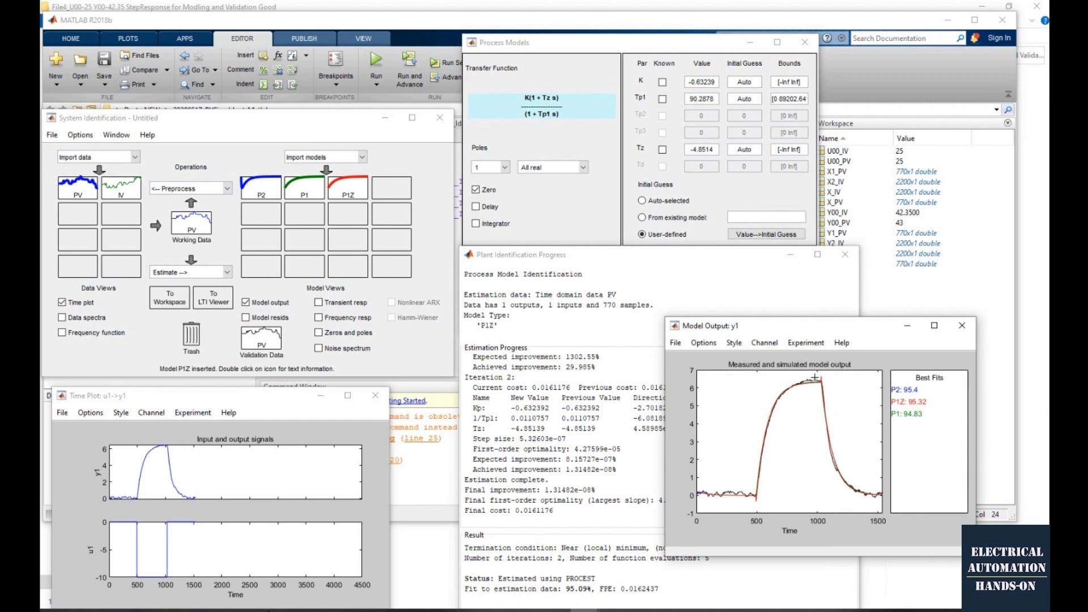
# Zoom the output plot near 1000–1100, hide P1Z, and estimate a three-pole model P3.
pyautogui.moveTo(814, 378); pyautogui.dragTo(831, 392)
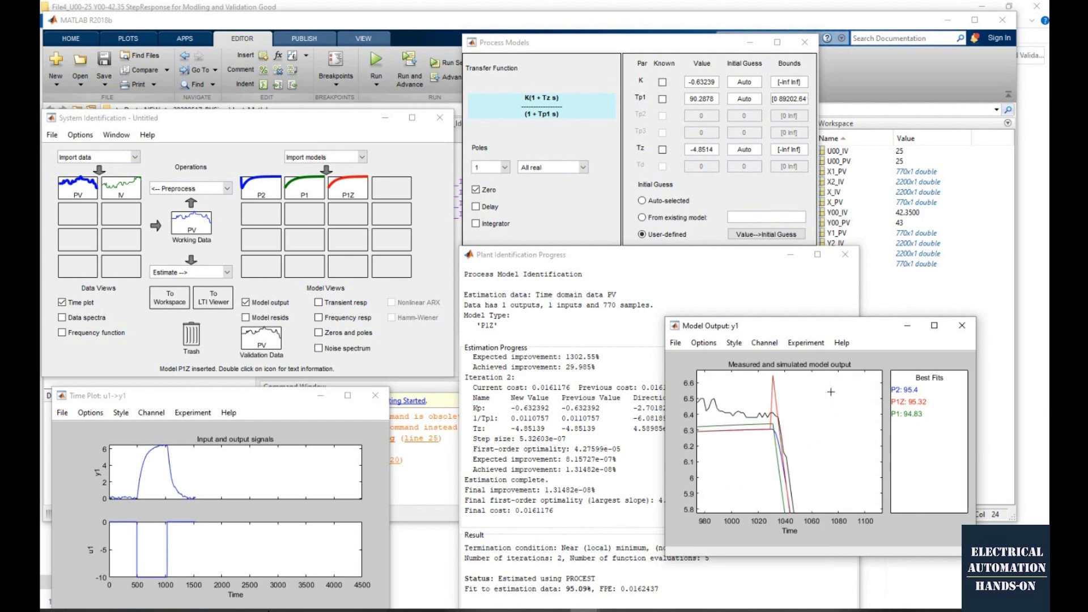
pyautogui.click(348, 187)
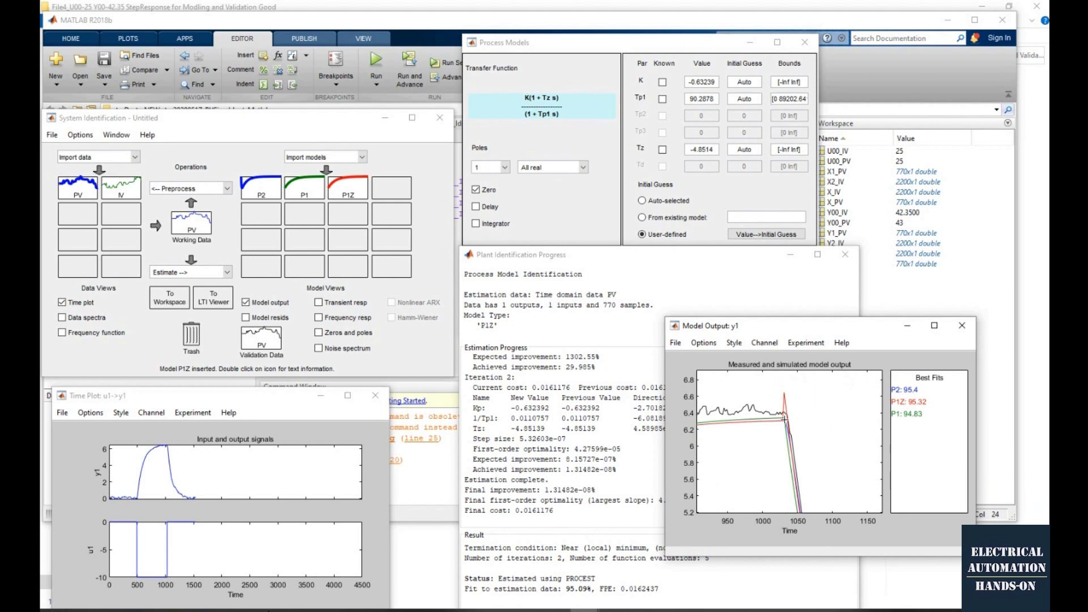
pyautogui.click(504, 166)
pyautogui.click(491, 209)
pyautogui.click(639, 325)
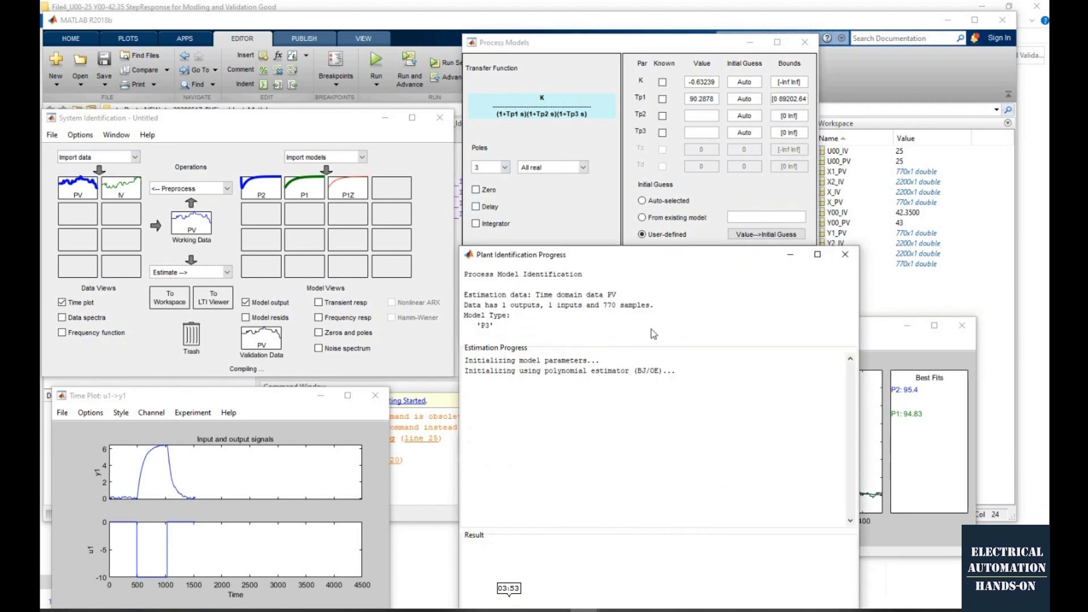
# Set IV as validation data, giving fits of P1 52.02 and P2/P3 51.93.
pyautogui.moveTo(134, 192); pyautogui.dragTo(261, 339)
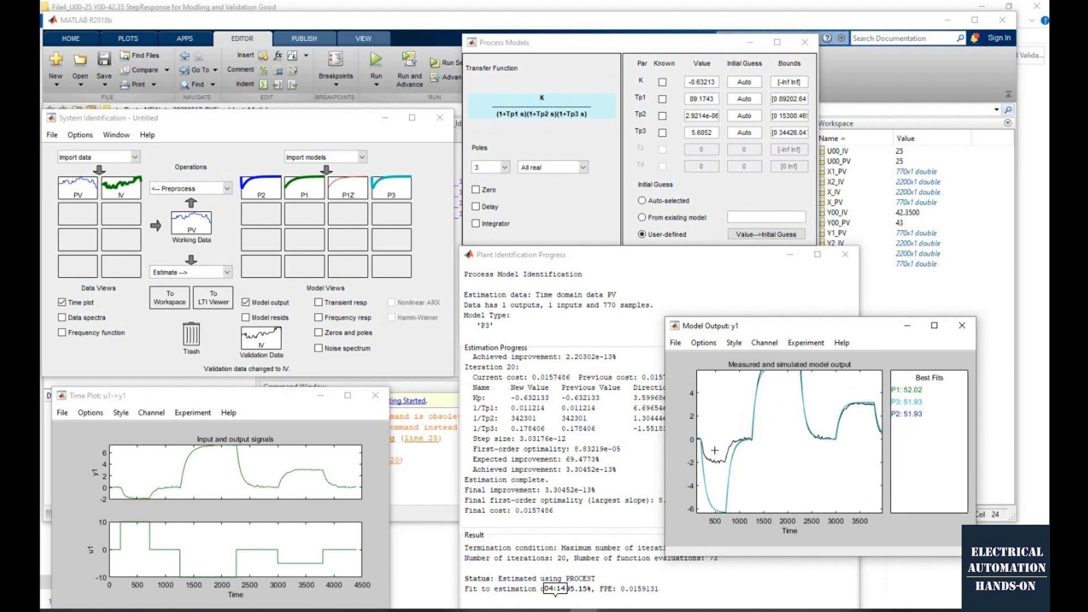